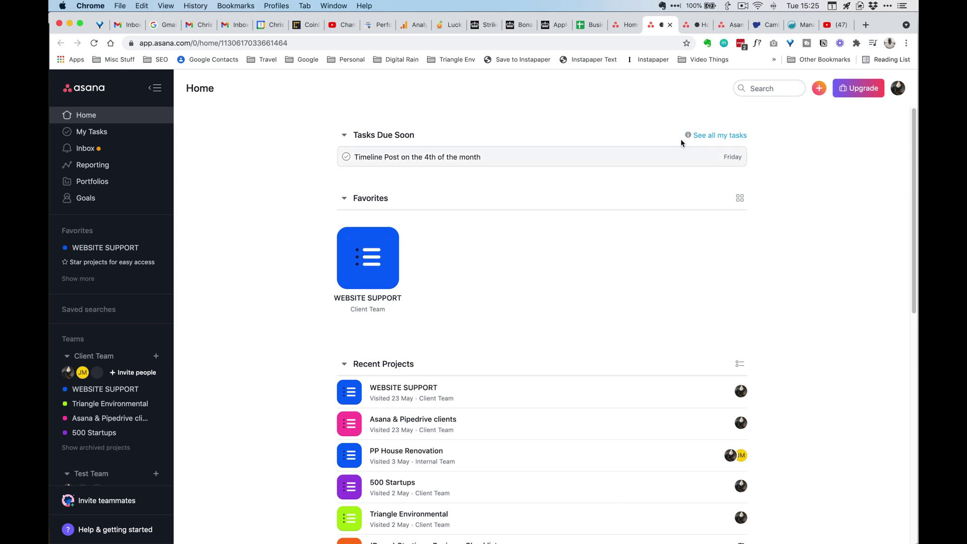
# - Open the avatar account menu, close it, then reopen it
pyautogui.click(898, 90)
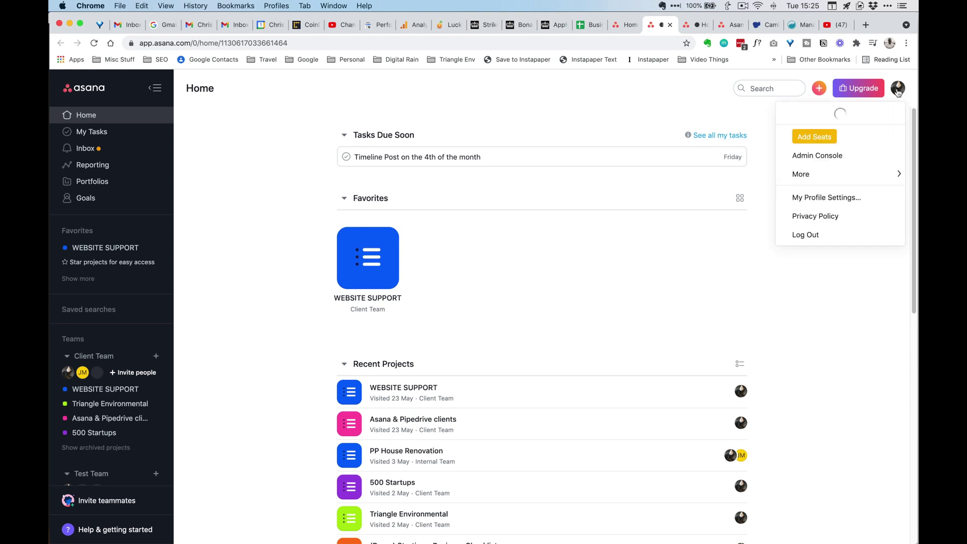
pyautogui.click(622, 119)
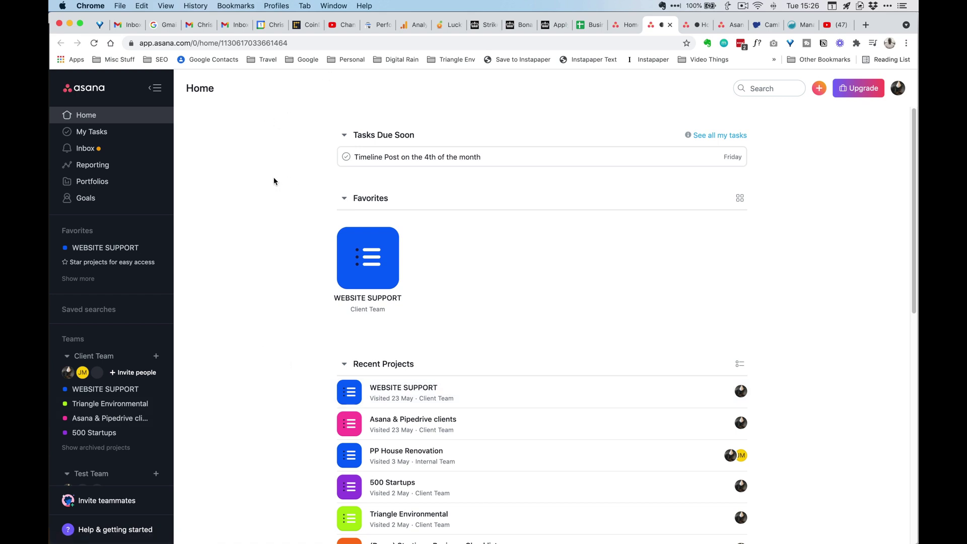
pyautogui.click(896, 89)
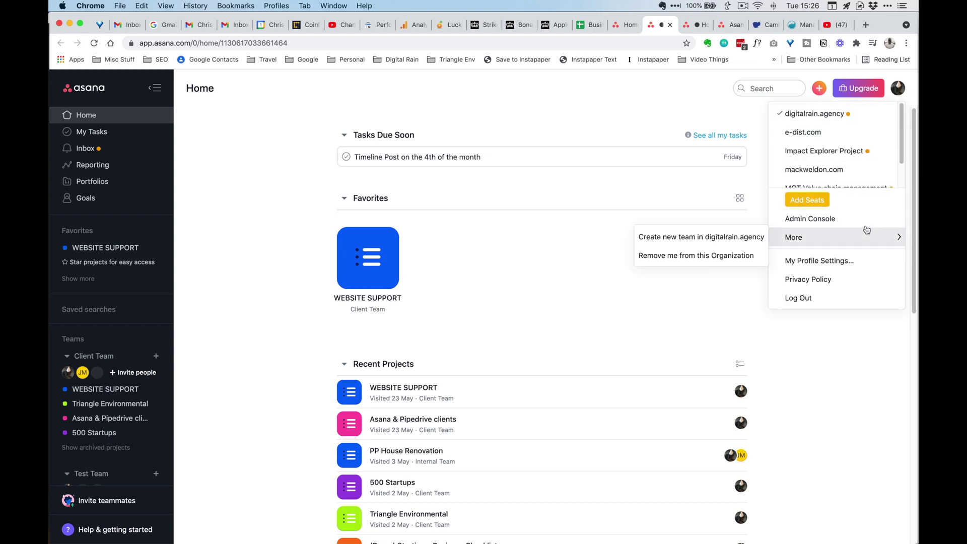
# - Review the Account tab's workspaces, highlighting 'Other Projects', then close profile settings
pyautogui.click(858, 260)
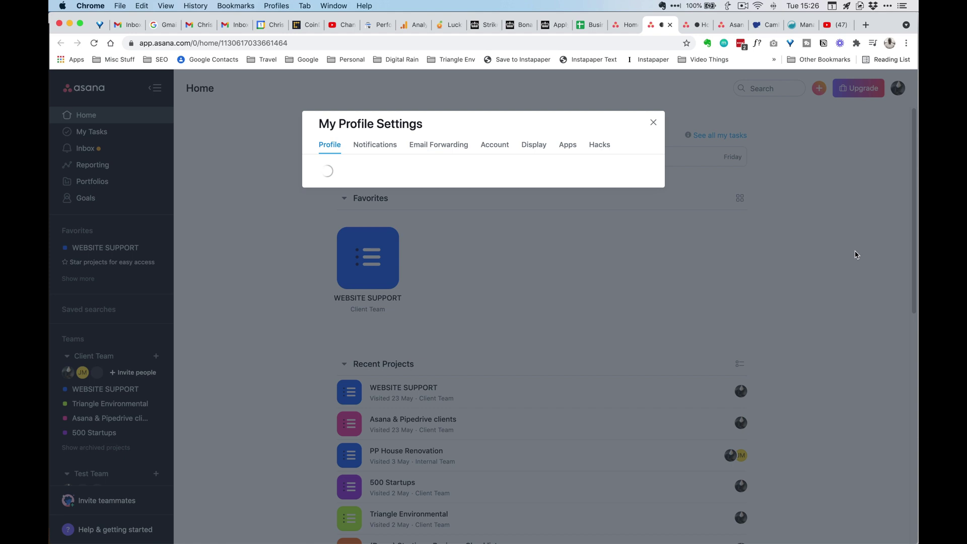
pyautogui.click(496, 143)
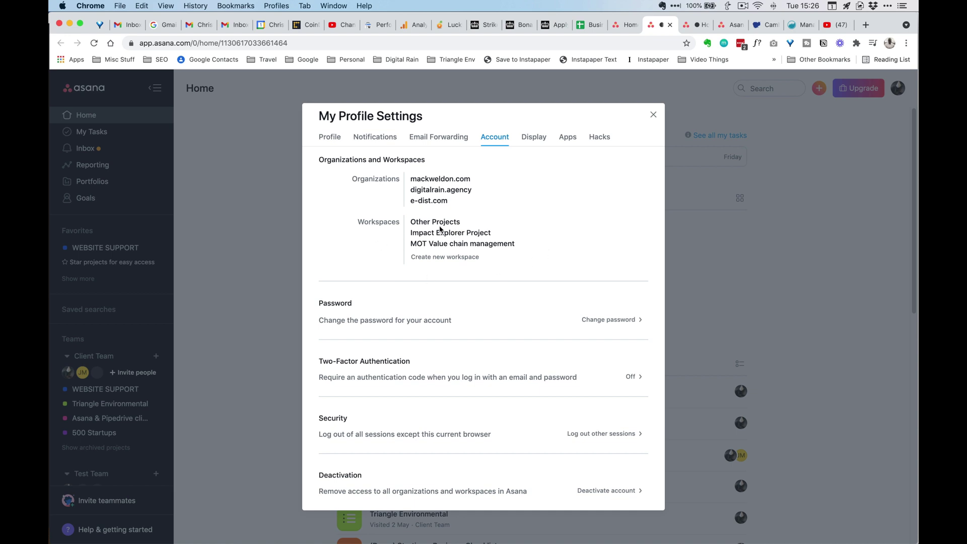
pyautogui.moveTo(468, 222); pyautogui.dragTo(402, 224)
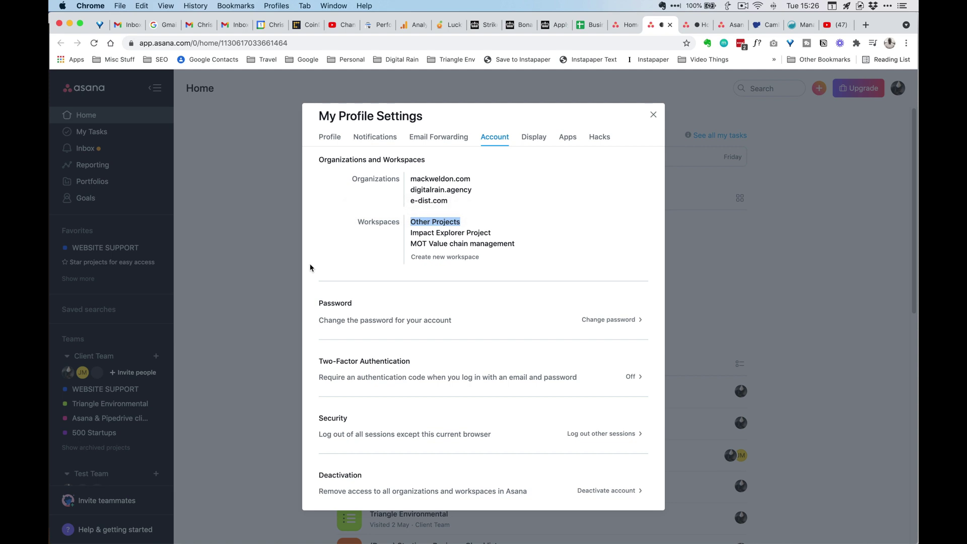
pyautogui.click(654, 117)
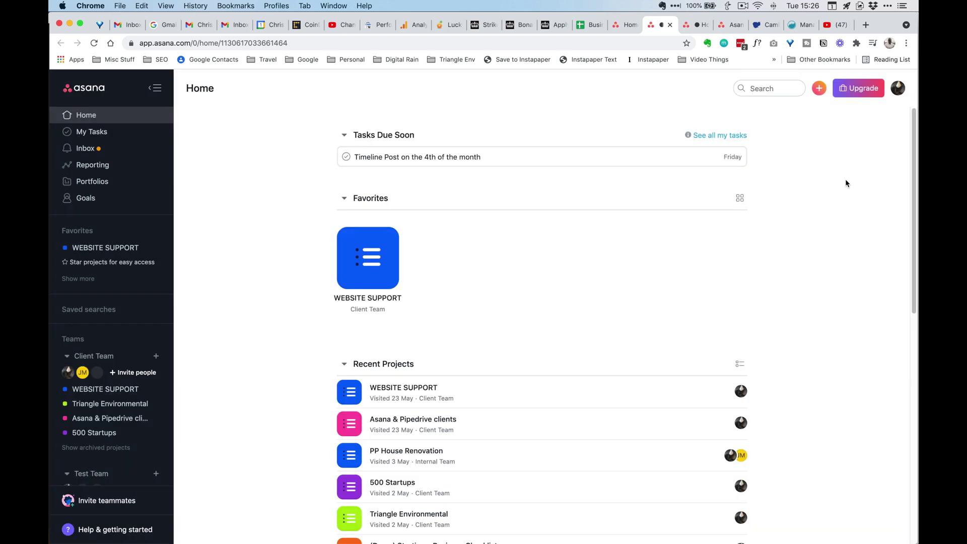
# - Switch to the Other Projects workspace and delete its Mailbutler project
pyautogui.click(897, 89)
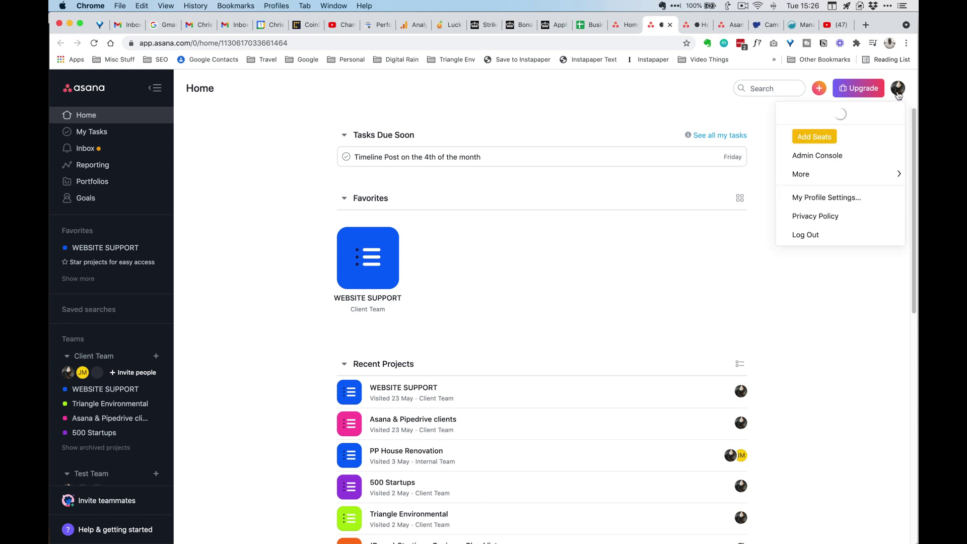
pyautogui.scroll(-2, 841, 157)
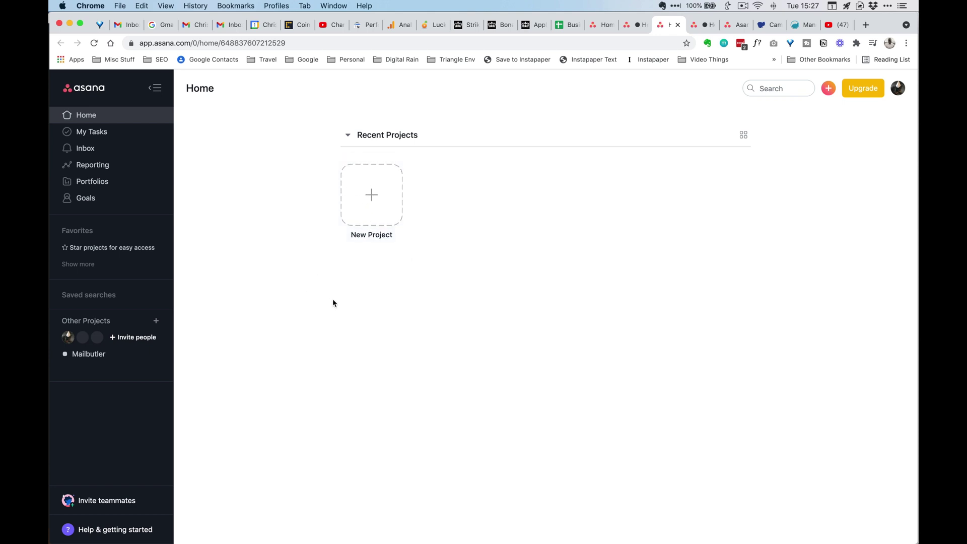
pyautogui.moveTo(109, 353)
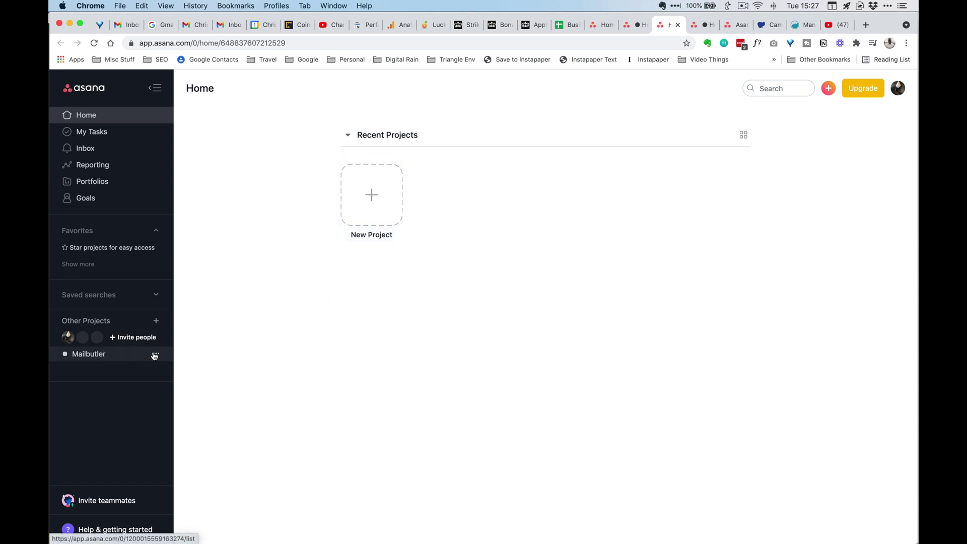
pyautogui.click(154, 355)
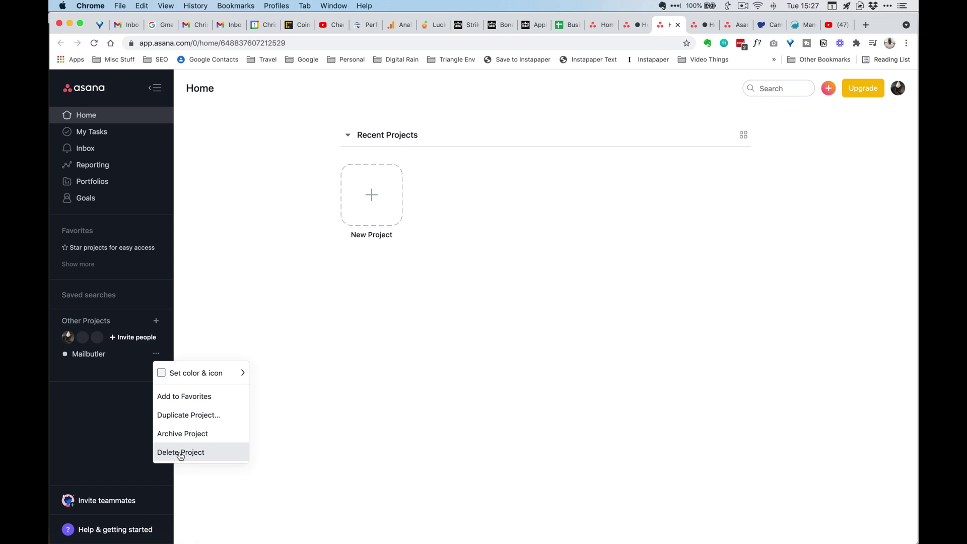
pyautogui.click(180, 452)
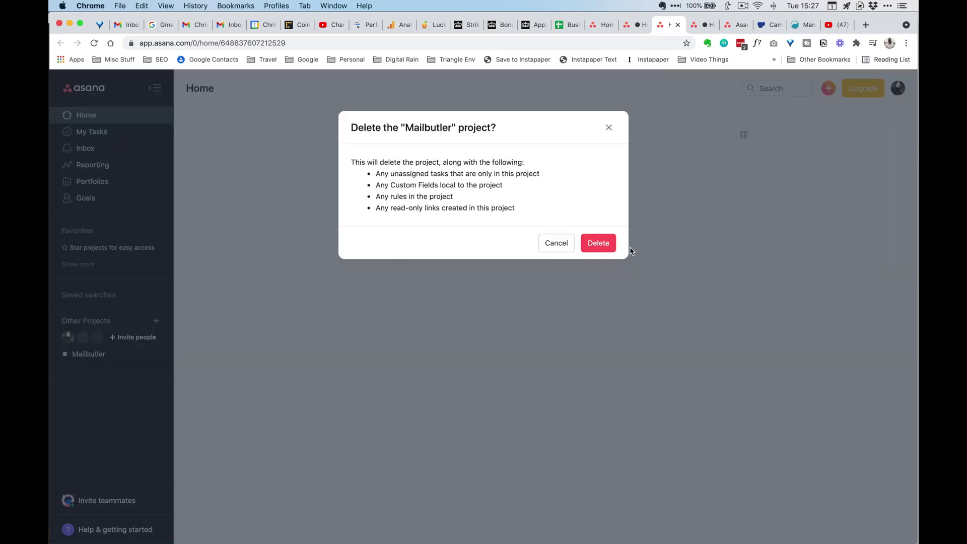
pyautogui.click(607, 244)
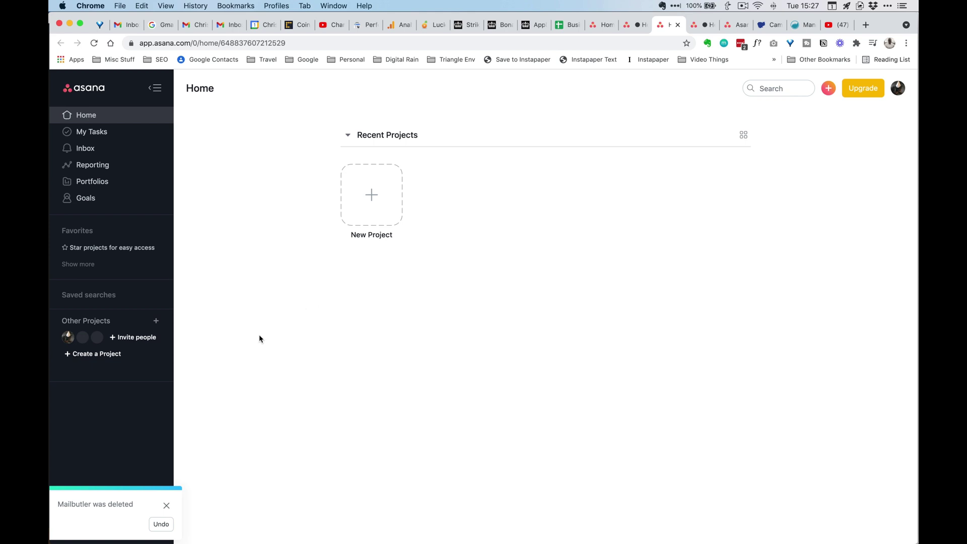
# - Dismiss the deletion notice and remove yourself from the Other Projects workspace
pyautogui.click(167, 506)
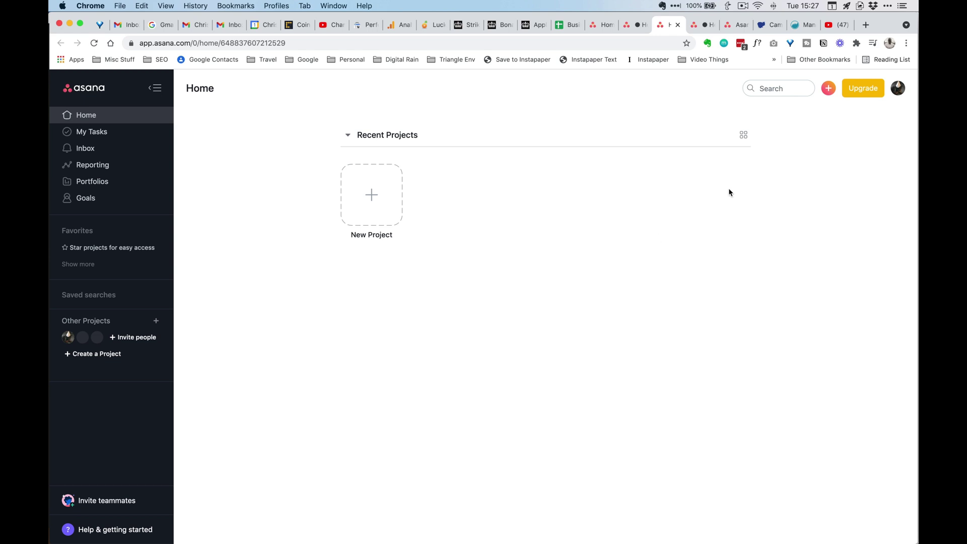
pyautogui.click(897, 89)
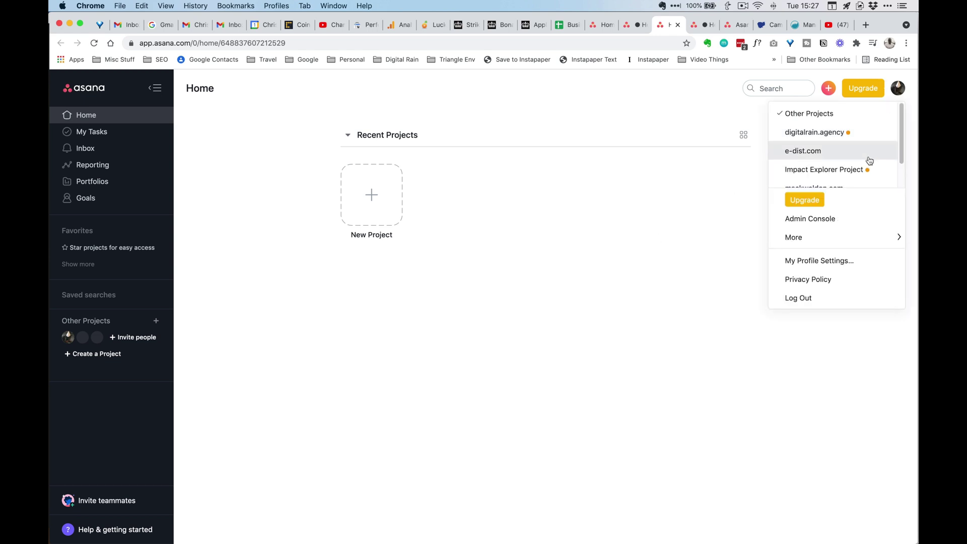
pyautogui.moveTo(835, 237)
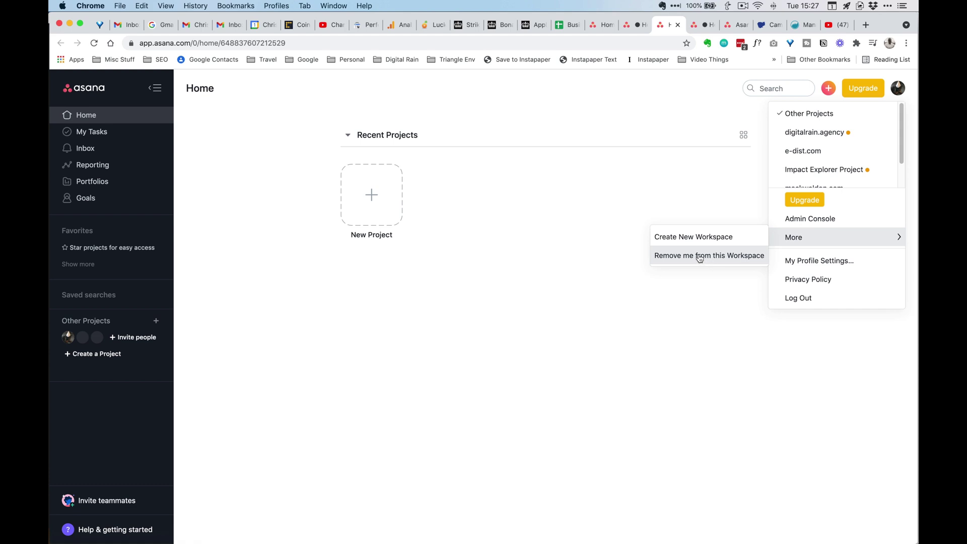
pyautogui.click(699, 258)
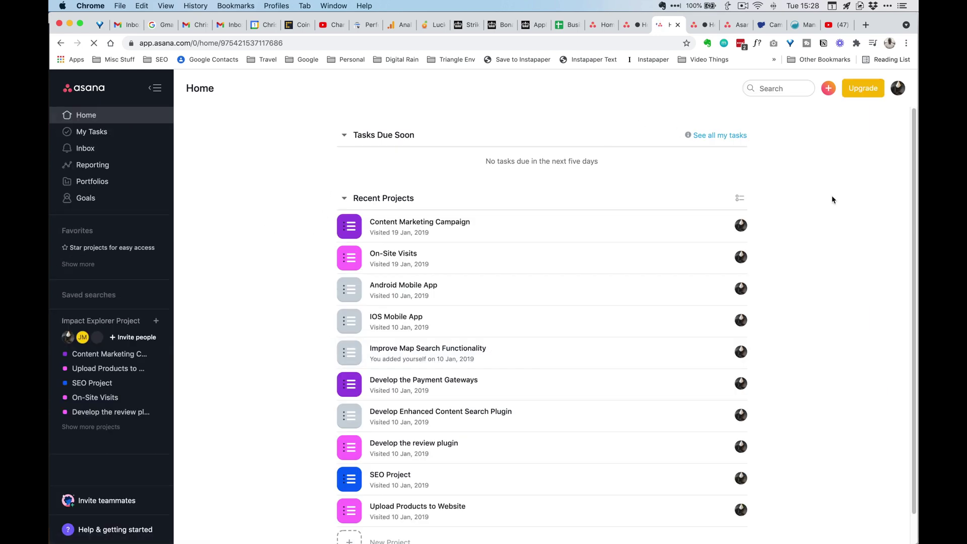
pyautogui.click(897, 88)
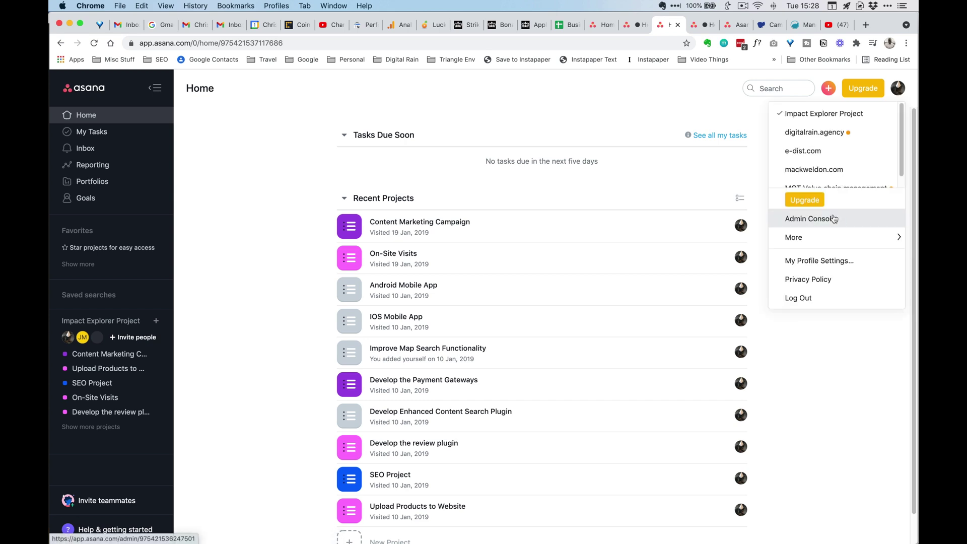
pyautogui.click(823, 261)
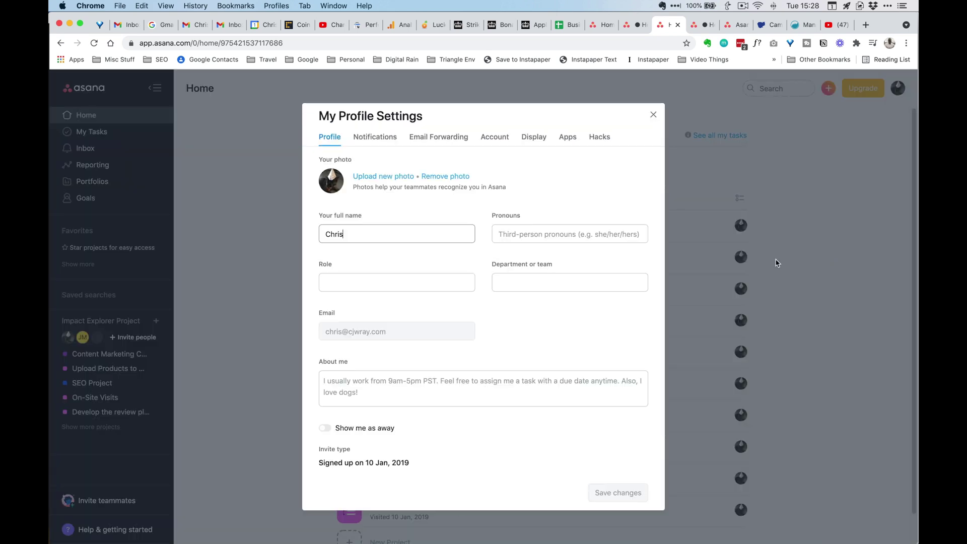
pyautogui.click(492, 138)
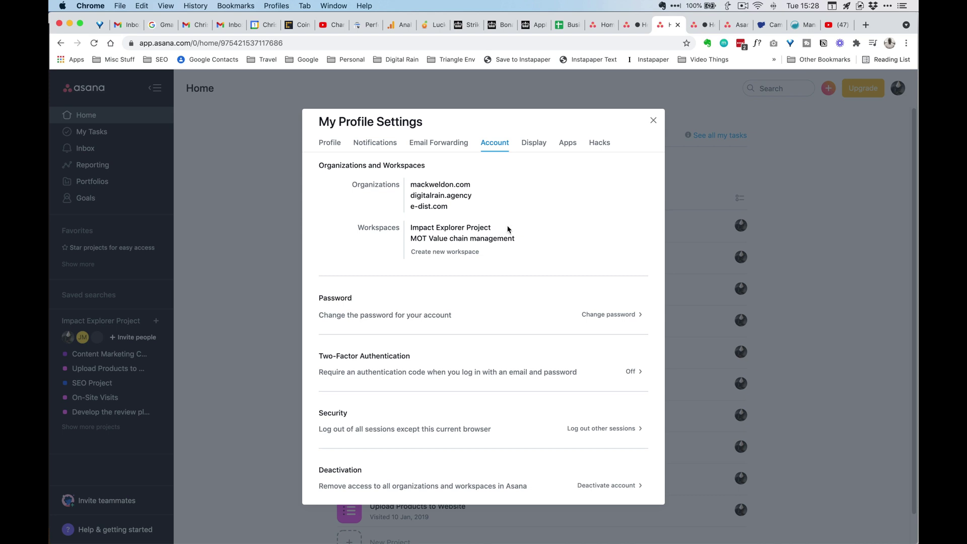
pyautogui.click(653, 122)
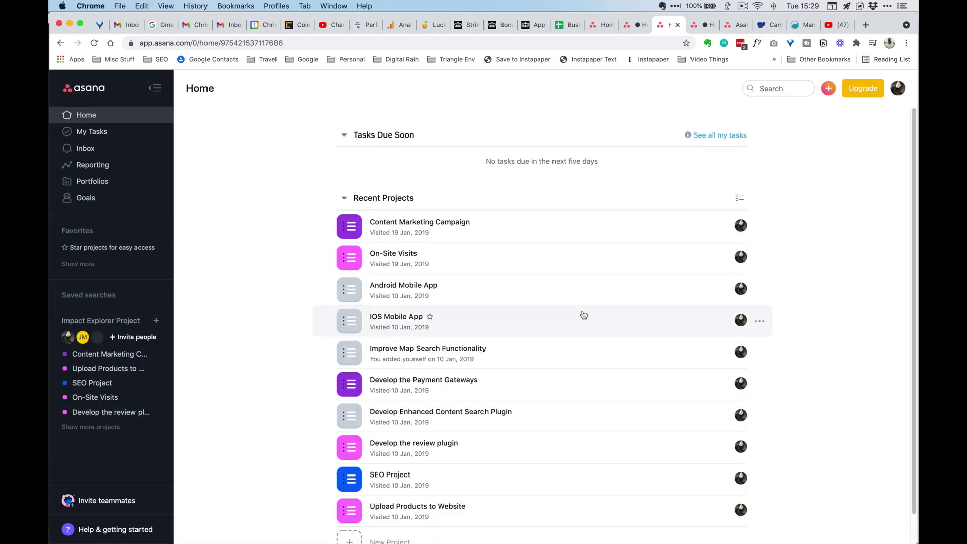
pyautogui.click(896, 90)
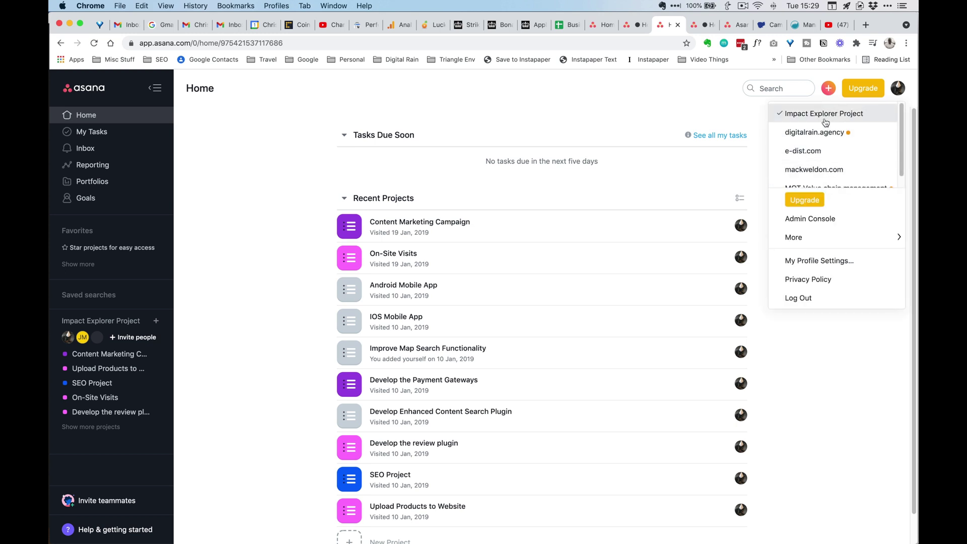
pyautogui.scroll(-2, 824, 132)
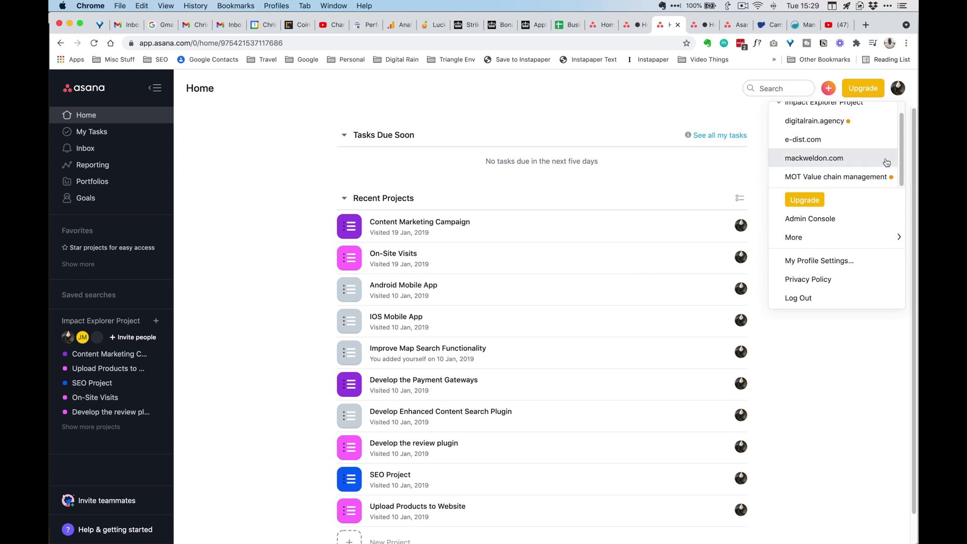
pyautogui.scroll(2, 900, 161)
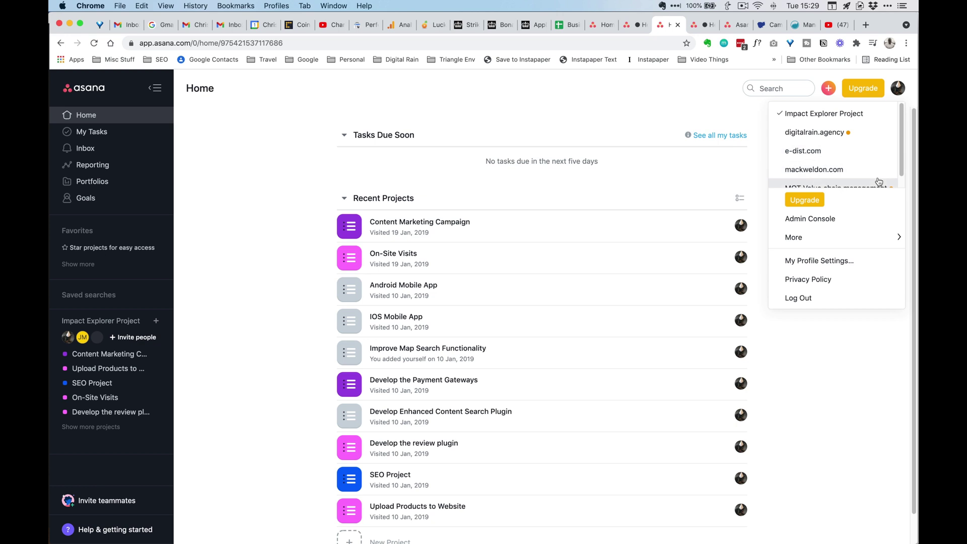
pyautogui.scroll(-1, 872, 176)
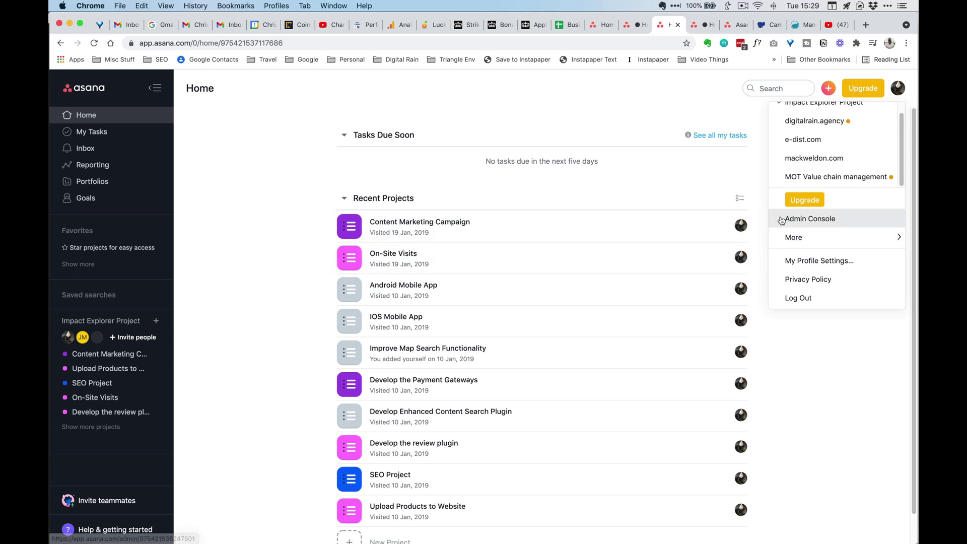
pyautogui.moveTo(793, 237)
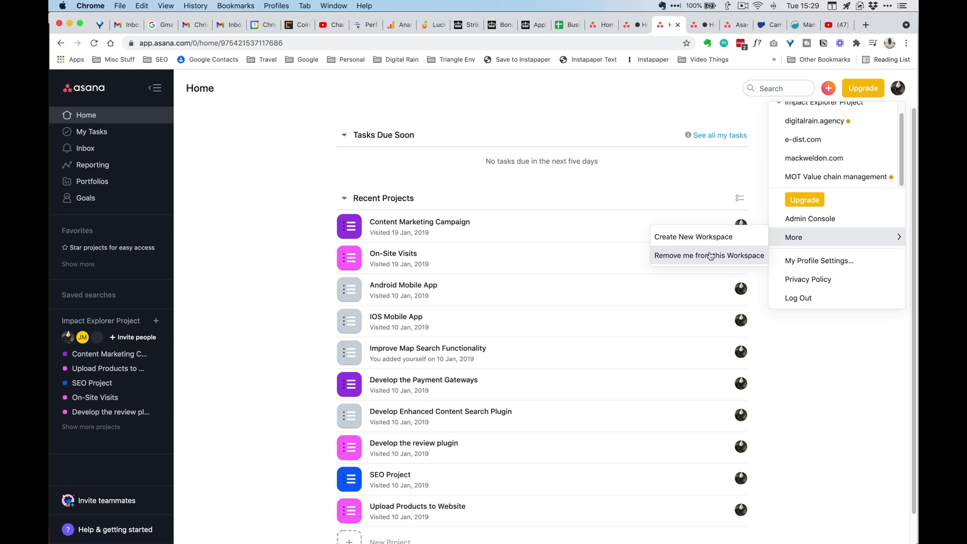
pyautogui.click(662, 176)
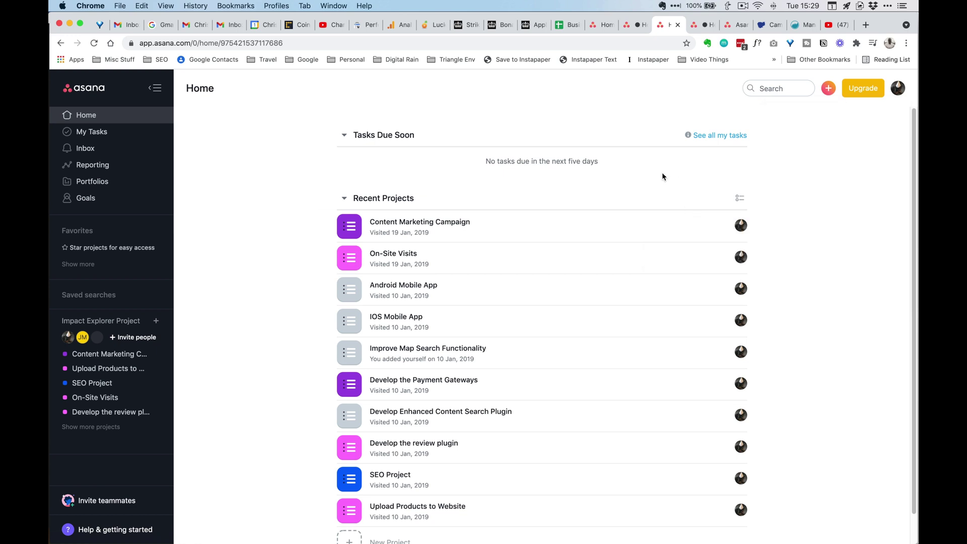